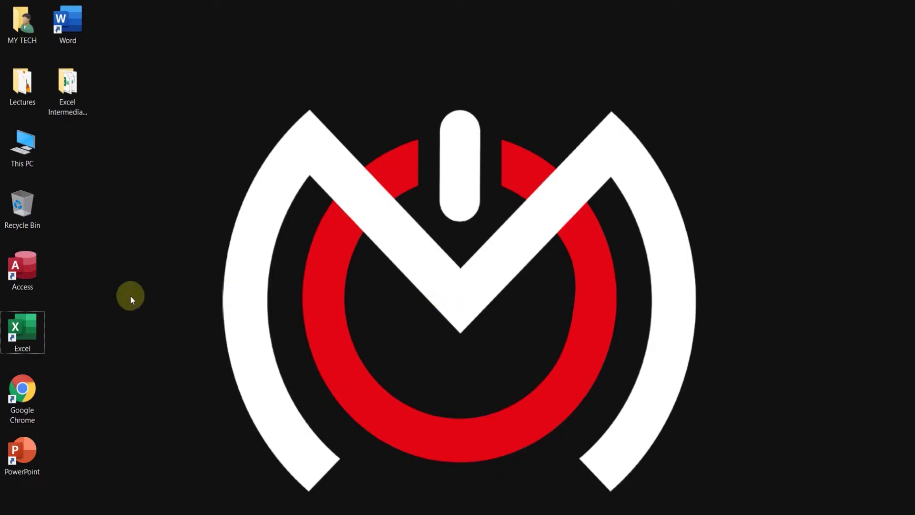
# Launch Excel from the desktop and create a new blank workbook named Book1.
pyautogui.doubleClick(12, 328)
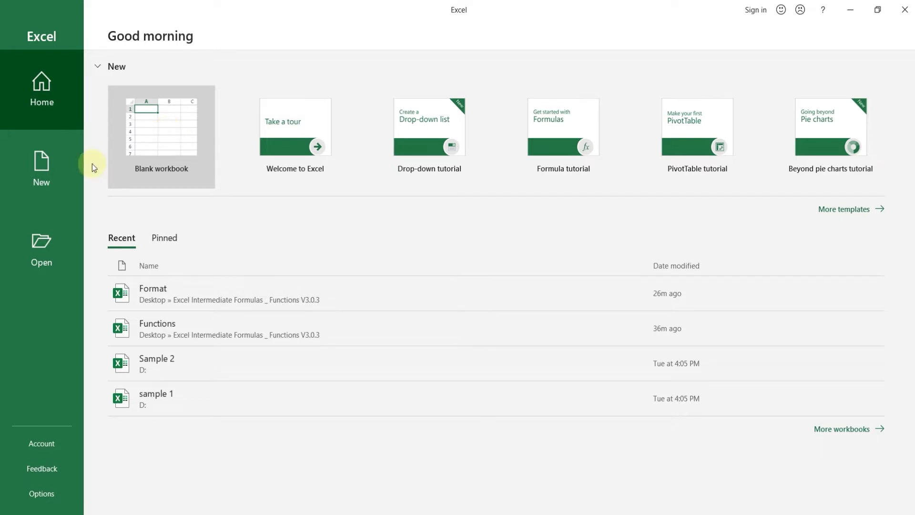
pyautogui.click(47, 166)
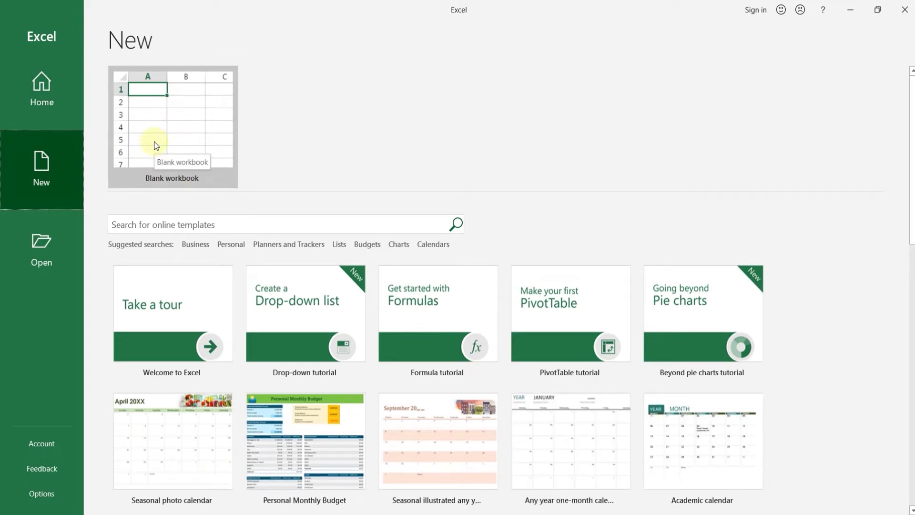
pyautogui.click(155, 146)
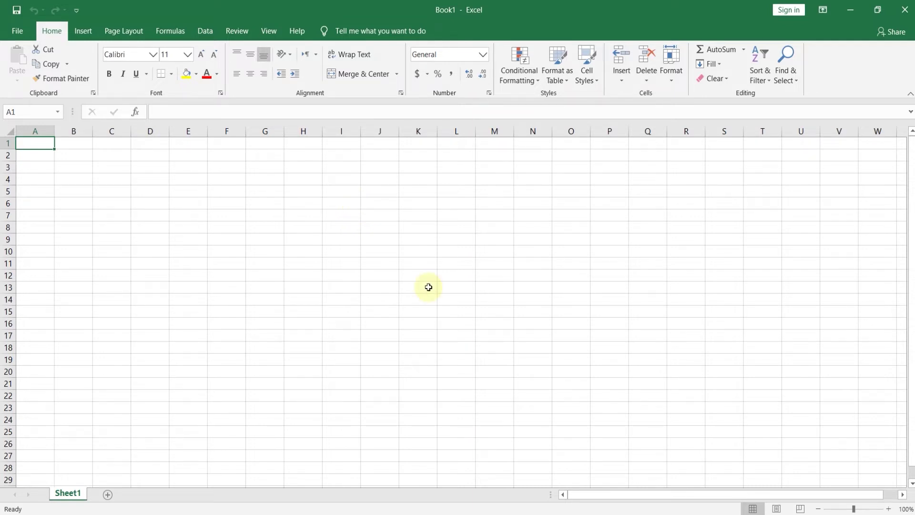
pyautogui.click(19, 31)
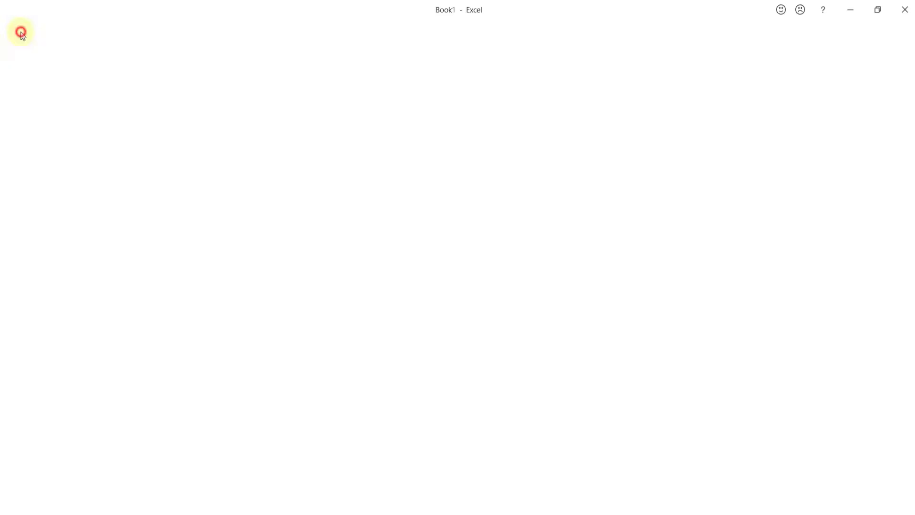
# Scroll the New page templates, such as Personal Monthly Budget, Blue invoice and Simple invoice.
pyautogui.click(27, 89)
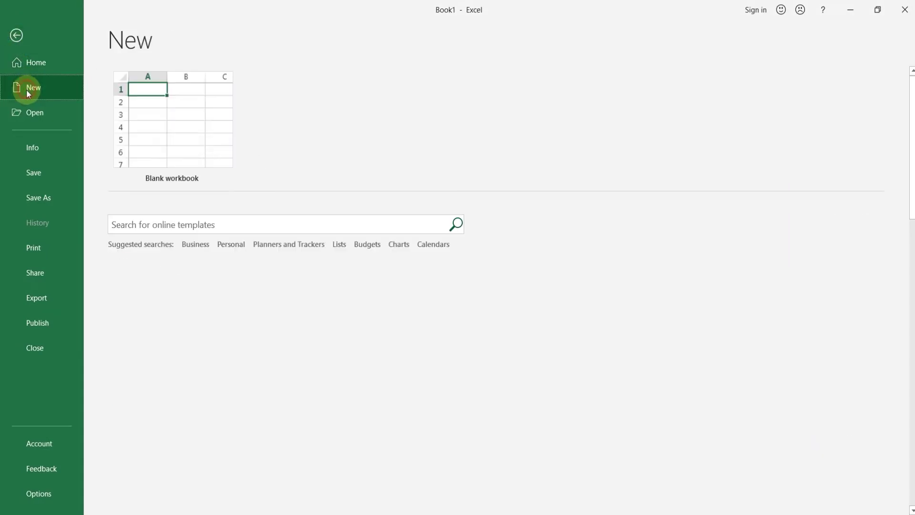
pyautogui.scroll(-1, 374, 413)
pyautogui.scroll(-2, 375, 414)
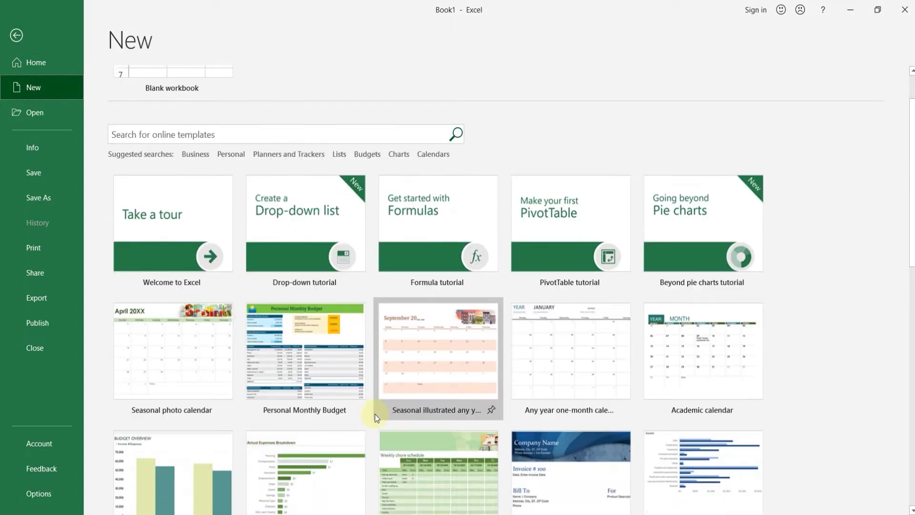
pyautogui.scroll(-2, 374, 414)
pyautogui.scroll(-2, 374, 414)
pyautogui.scroll(-2, 375, 413)
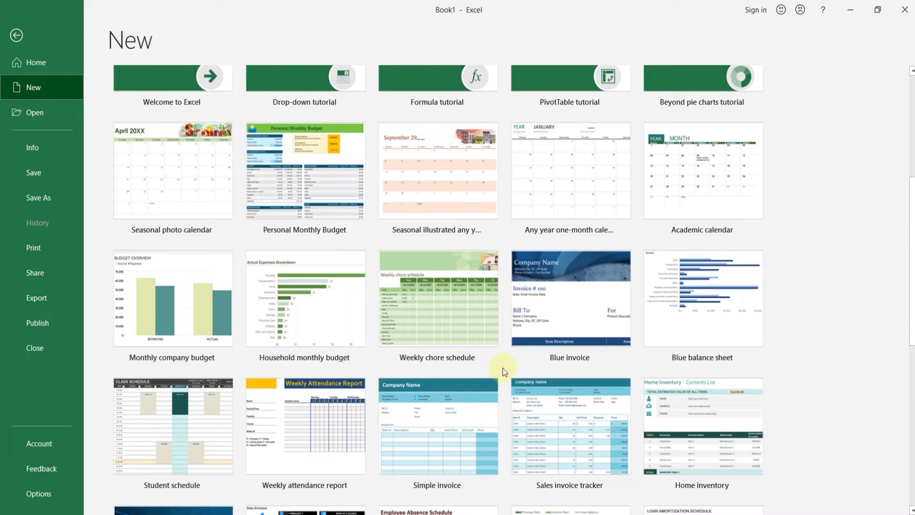
# Create the Academic calendar1 workbook from the Academic calendar template, showing August 2020.
pyautogui.click(666, 201)
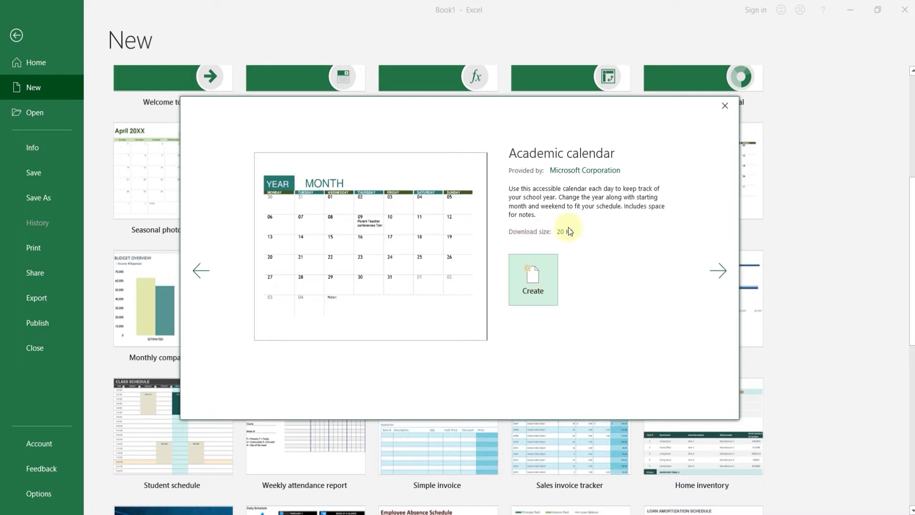
pyautogui.click(545, 274)
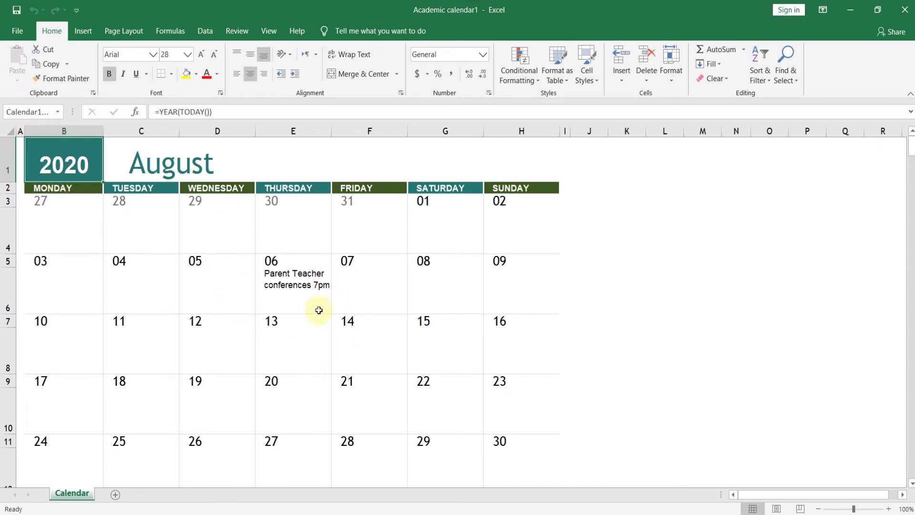
# Search the online templates for "chart".
pyautogui.click(20, 35)
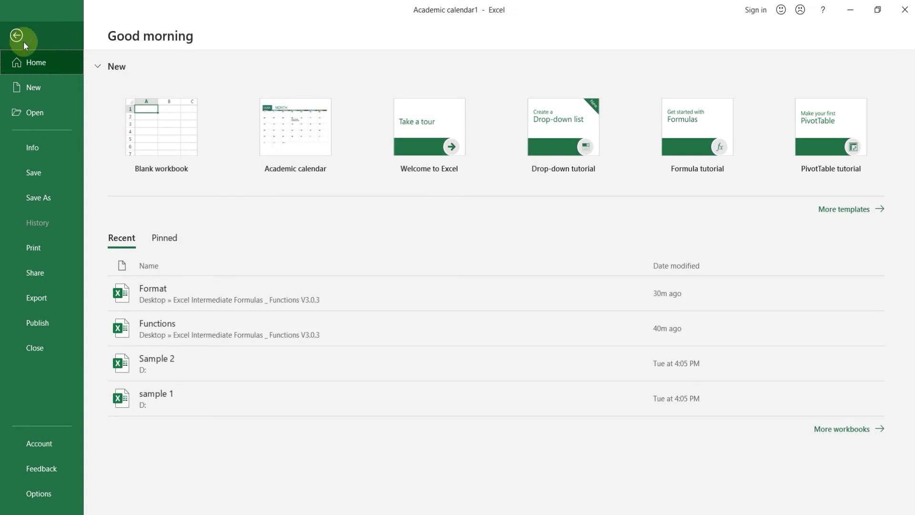
pyautogui.click(47, 89)
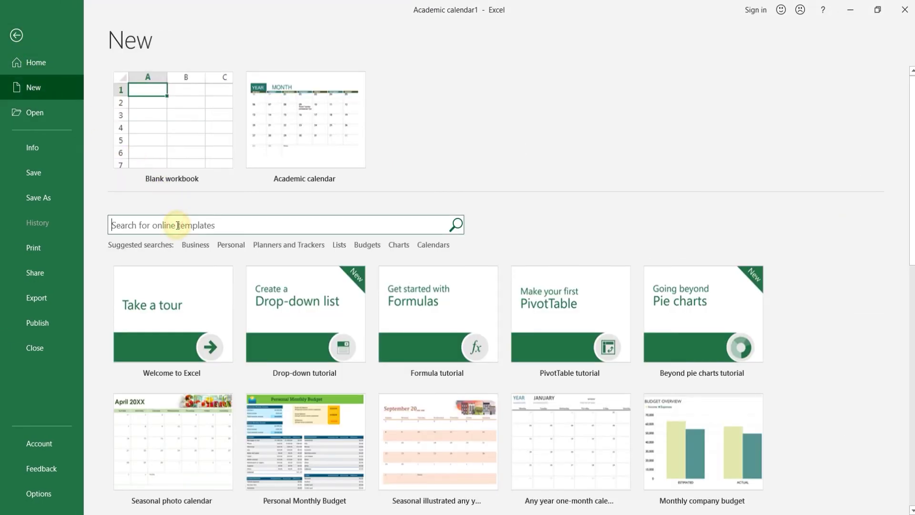
pyautogui.write('chart')
pyautogui.press('Return')
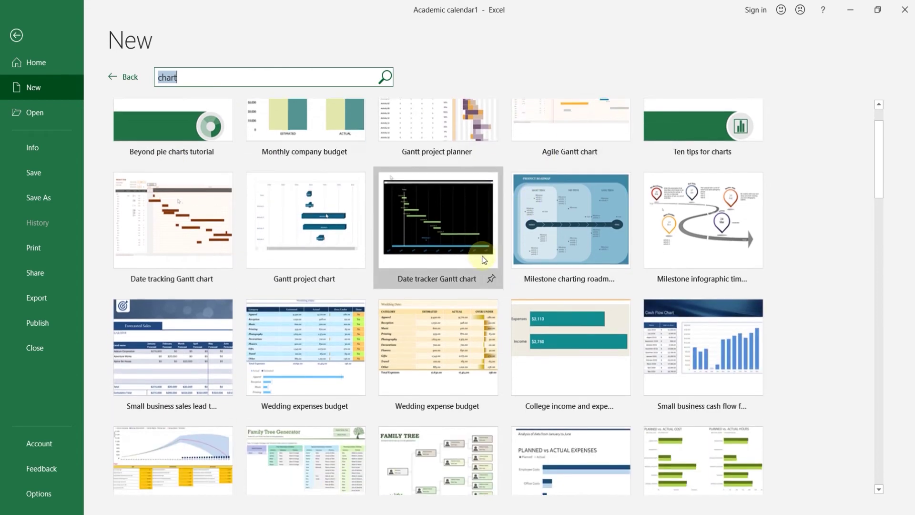
# Scroll the chart results and preview the Baby growth chart template.
pyautogui.scroll(-3, 481, 255)
pyautogui.scroll(-3, 483, 256)
pyautogui.scroll(-3, 484, 257)
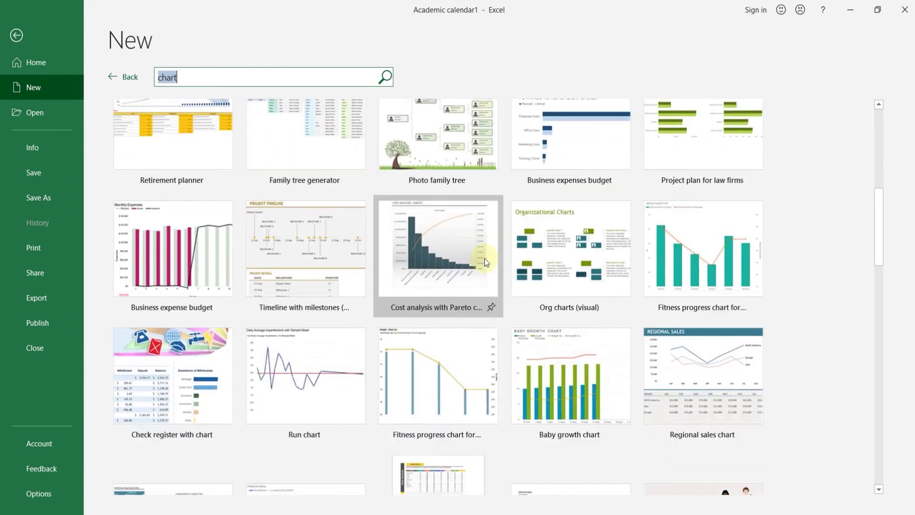
pyautogui.scroll(-3, 484, 258)
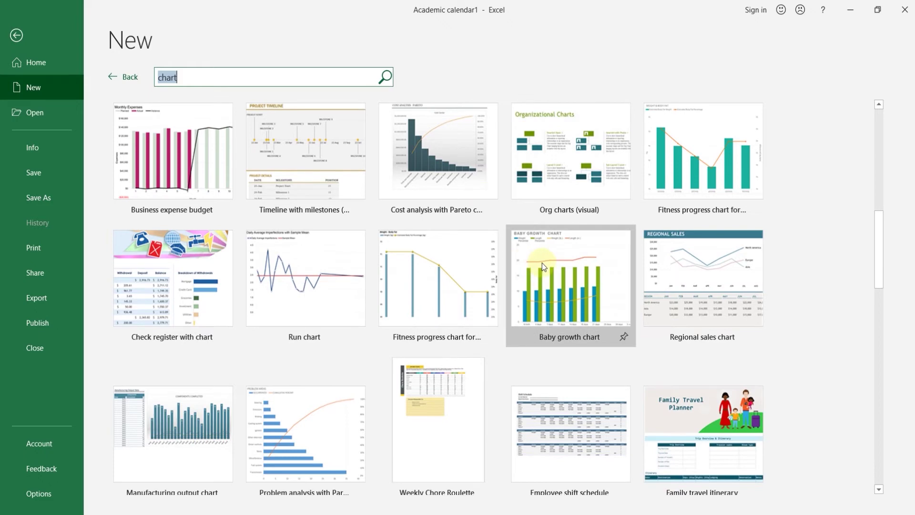
pyautogui.click(541, 262)
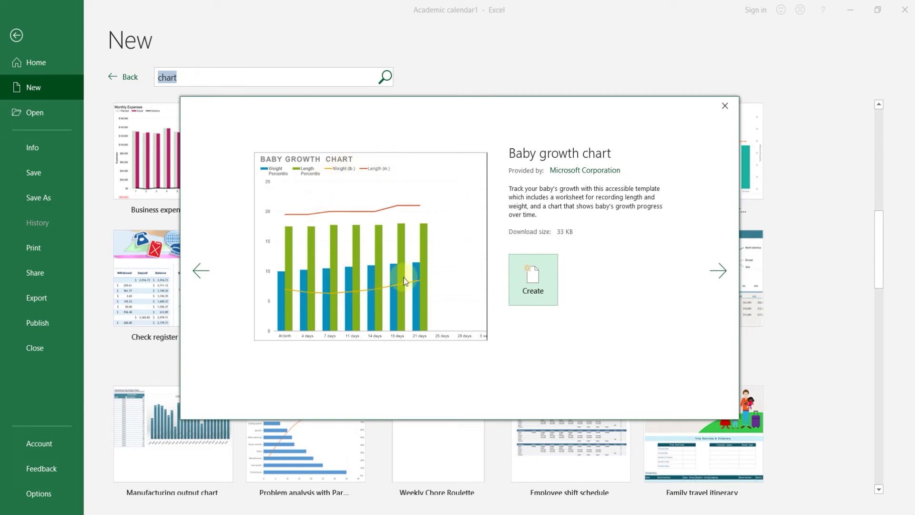
# Create the Baby growth chart1 workbook from the Baby growth chart template.
pyautogui.click(542, 276)
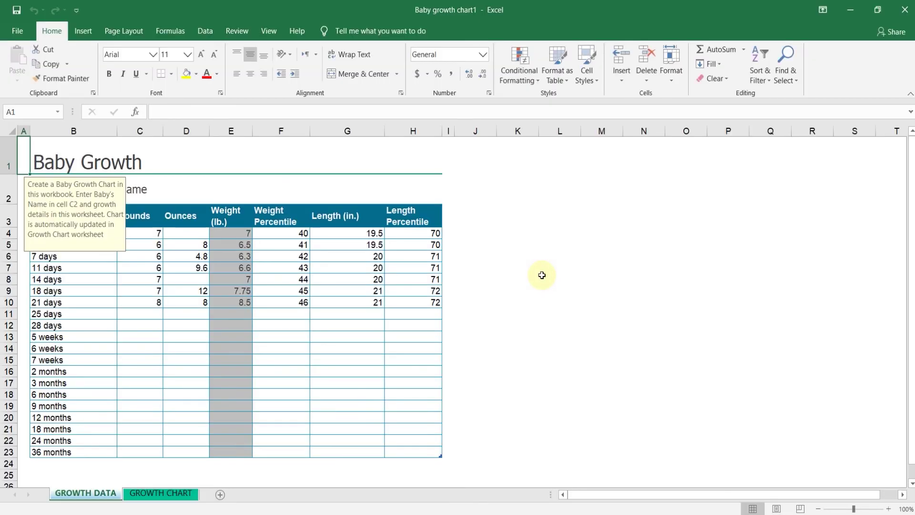
pyautogui.scroll(-4, 161, 323)
pyautogui.scroll(4, 194, 355)
pyautogui.scroll(-1, 191, 372)
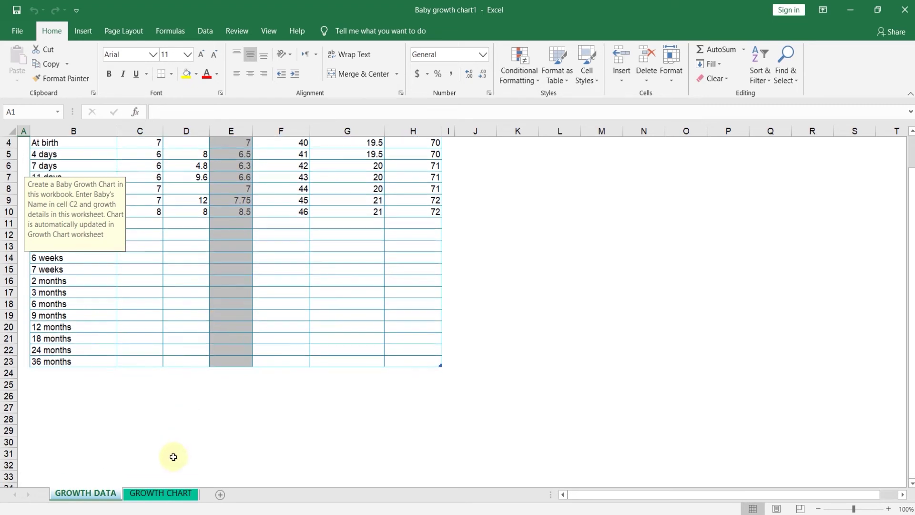
# View the GROWTH CHART sheet, then return to the Home page listing recent workbooks.
pyautogui.click(186, 495)
pyautogui.scroll(-3, 353, 325)
pyautogui.scroll(2, 352, 325)
pyautogui.scroll(1, 352, 325)
pyautogui.hotkey('alt', 'f')
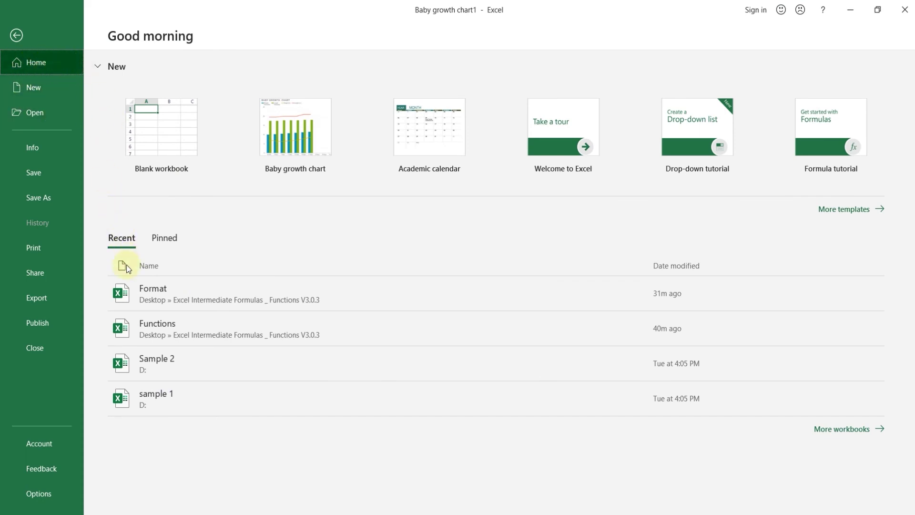
pyautogui.moveTo(283, 363)
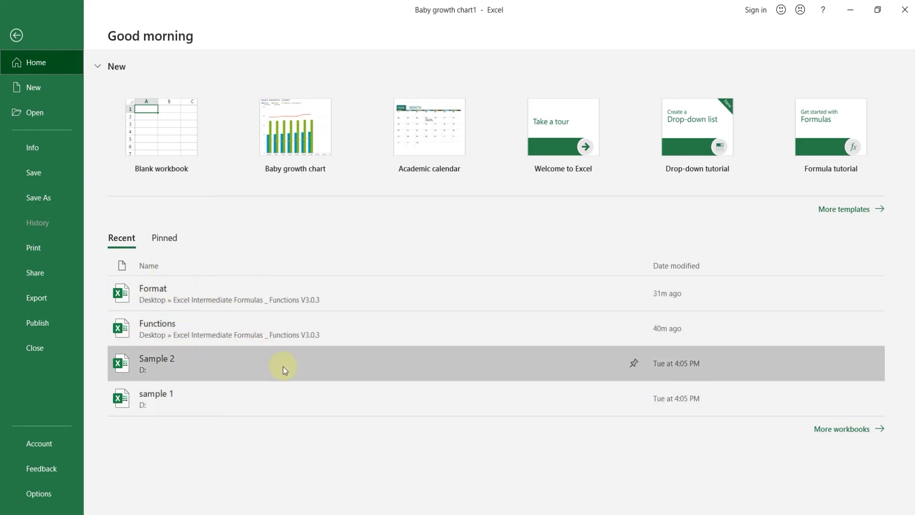
# Go to the Open page, check the OneDrive location, then browse the Documents folder.
pyautogui.click(33, 119)
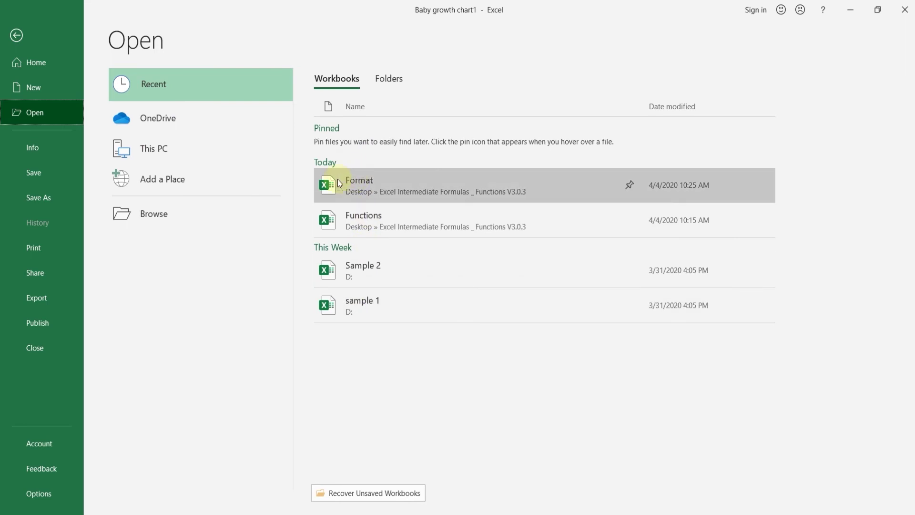
pyautogui.click(180, 122)
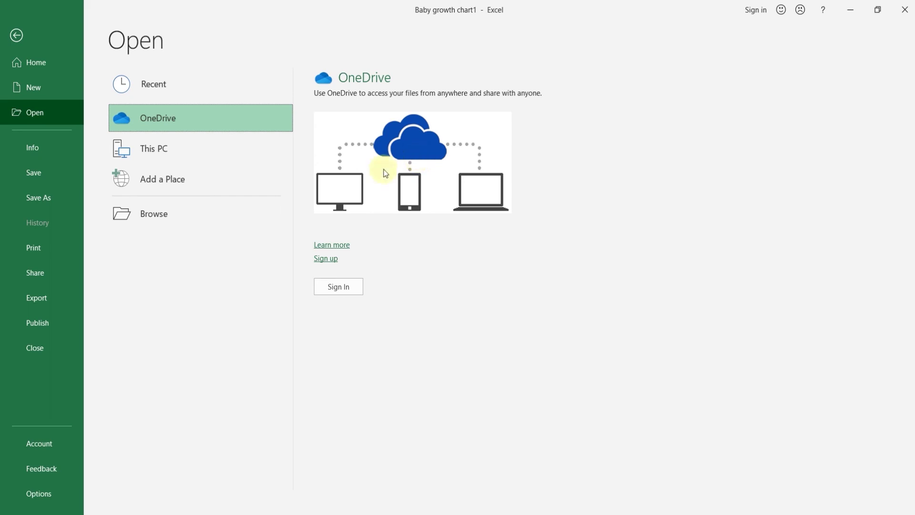
pyautogui.click(152, 214)
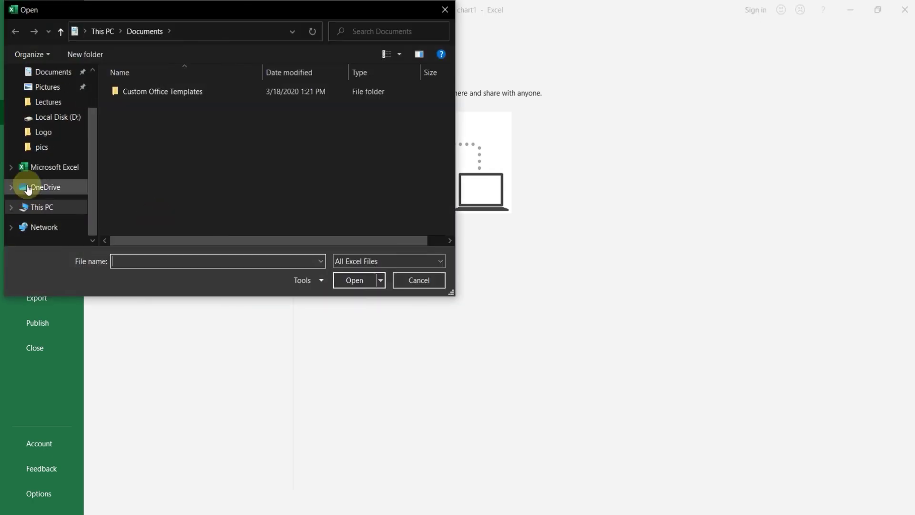
# Open Date Time Functions.xlsx from the Desktop's Excel Intermediate Formulas _ Functions folder.
pyautogui.scroll(2, 30, 179)
pyautogui.click(43, 96)
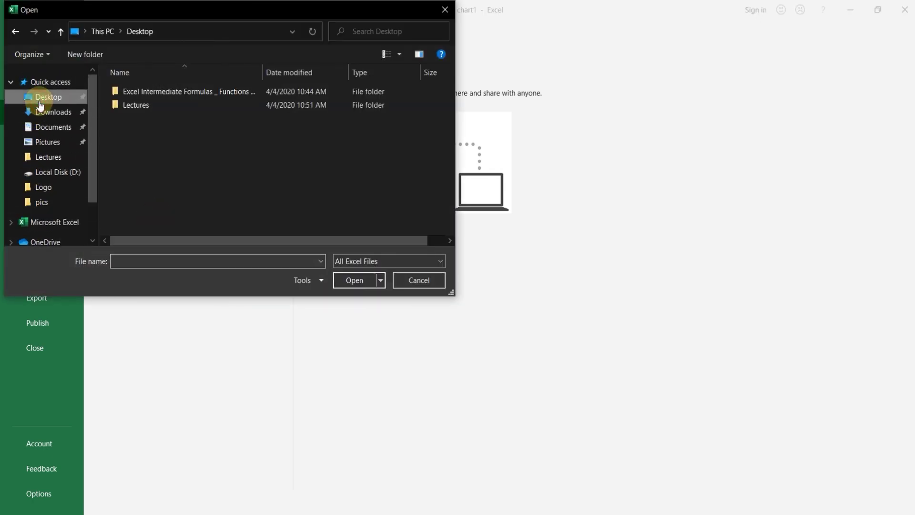
pyautogui.doubleClick(137, 92)
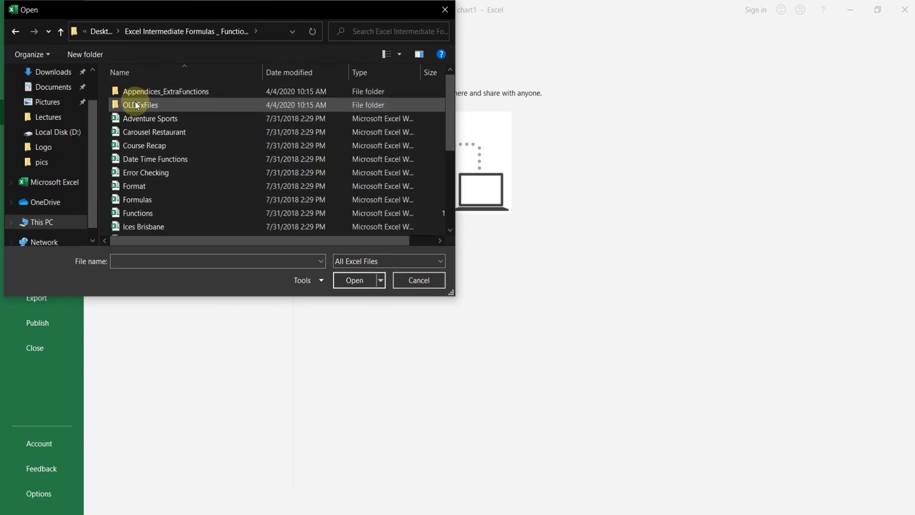
pyautogui.doubleClick(145, 157)
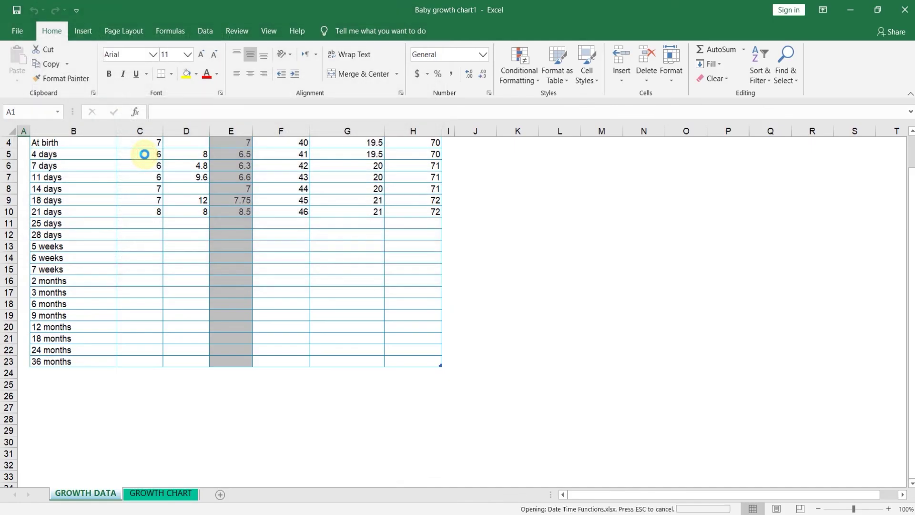